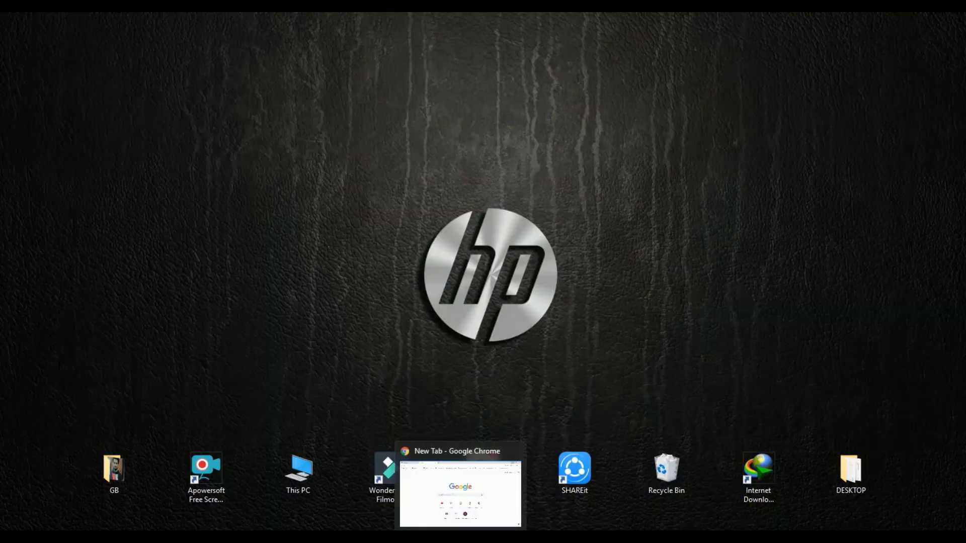
- Reach the Chrome Web Store catalogue from the installed extensions page via the Chrome menu
click(460, 490)
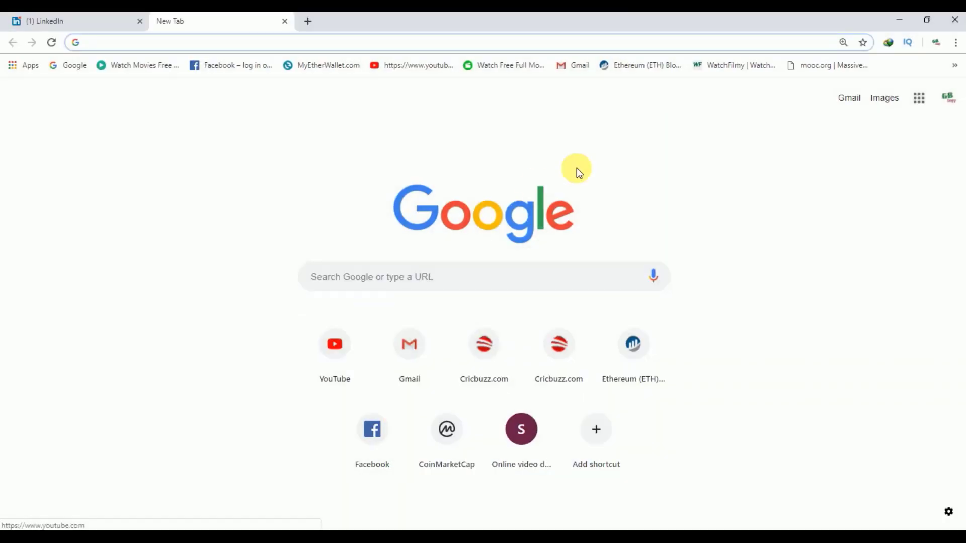
click(955, 42)
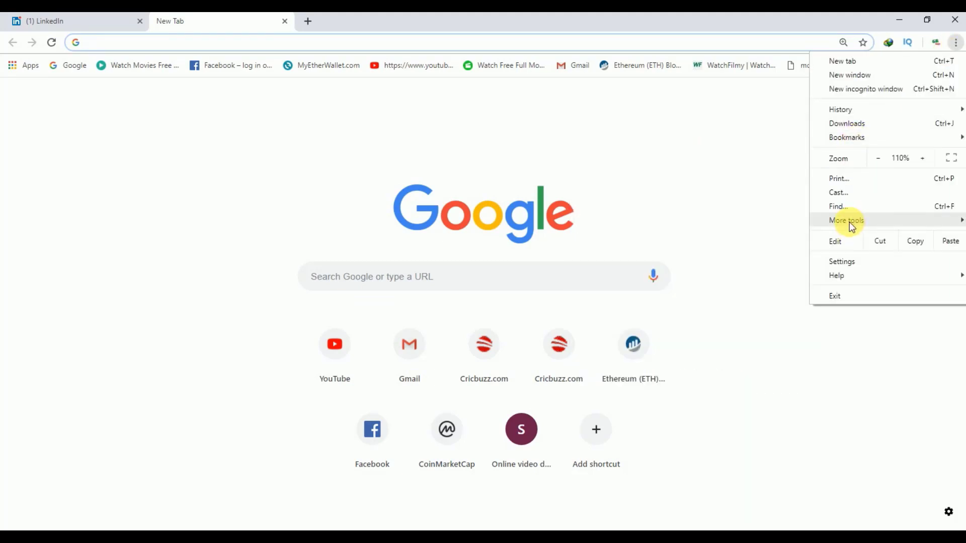
mouse_move(846, 220)
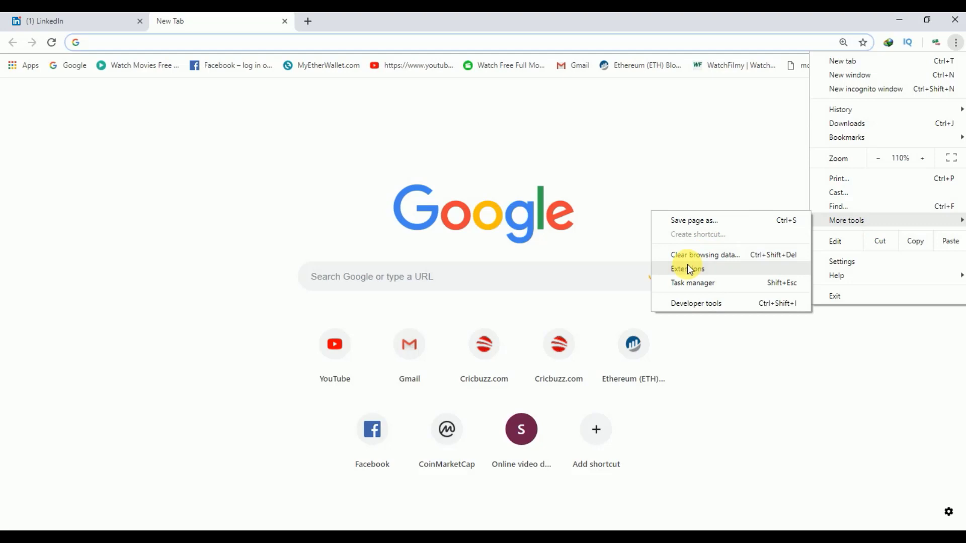
click(687, 269)
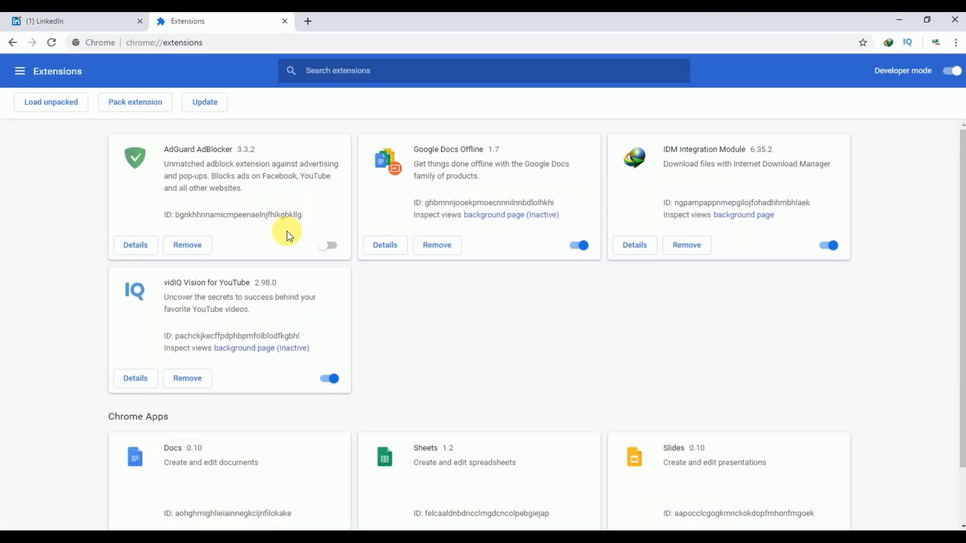
click(21, 72)
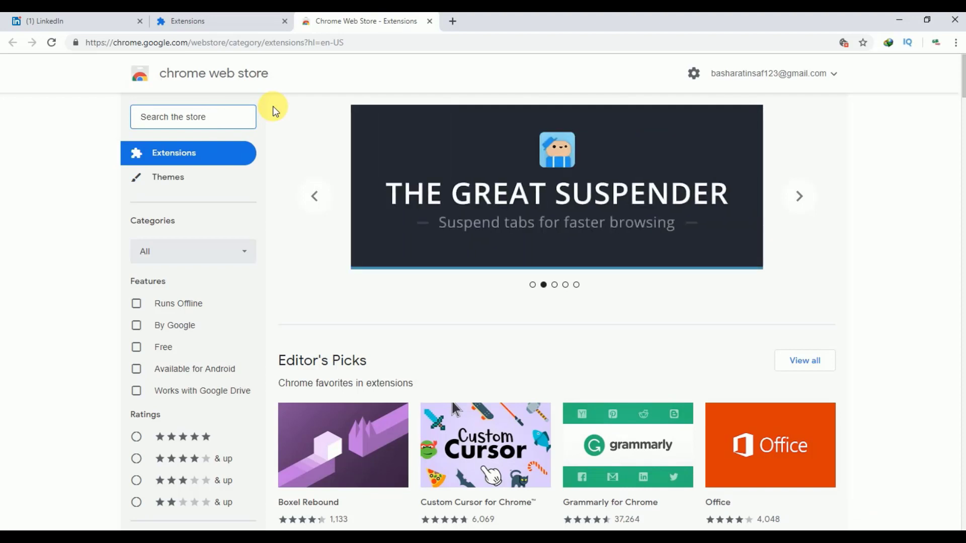
- Search the store for 'mailtrack' using the suggestion list
click(230, 119)
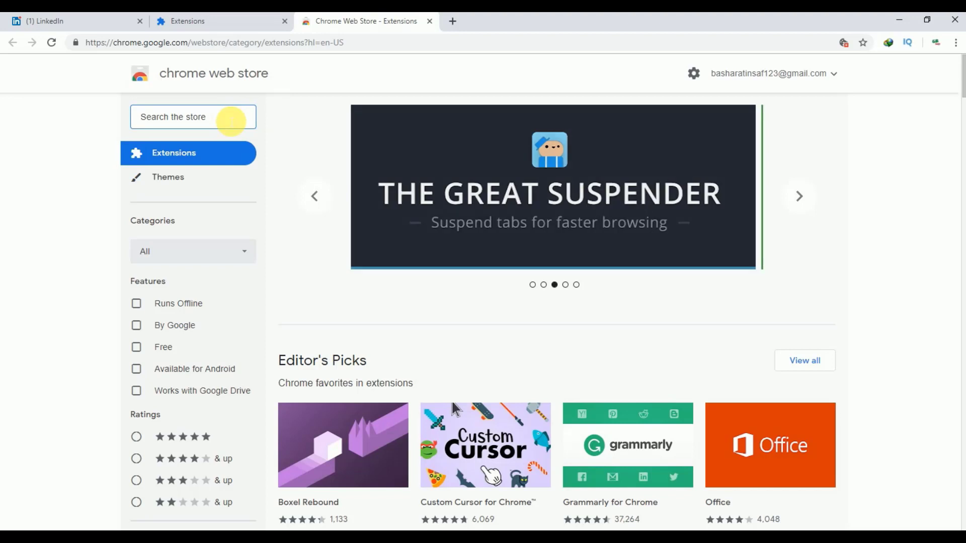
text(ma)
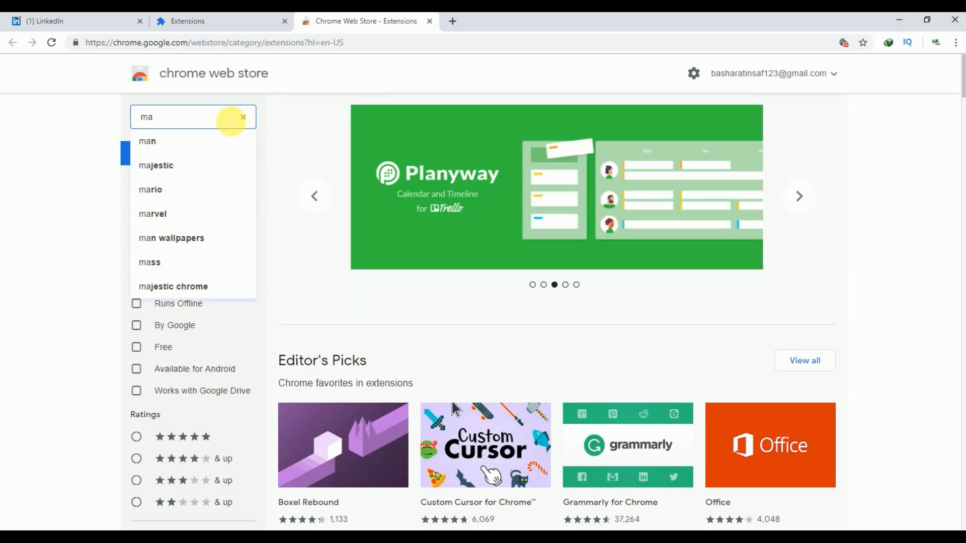
text(il)
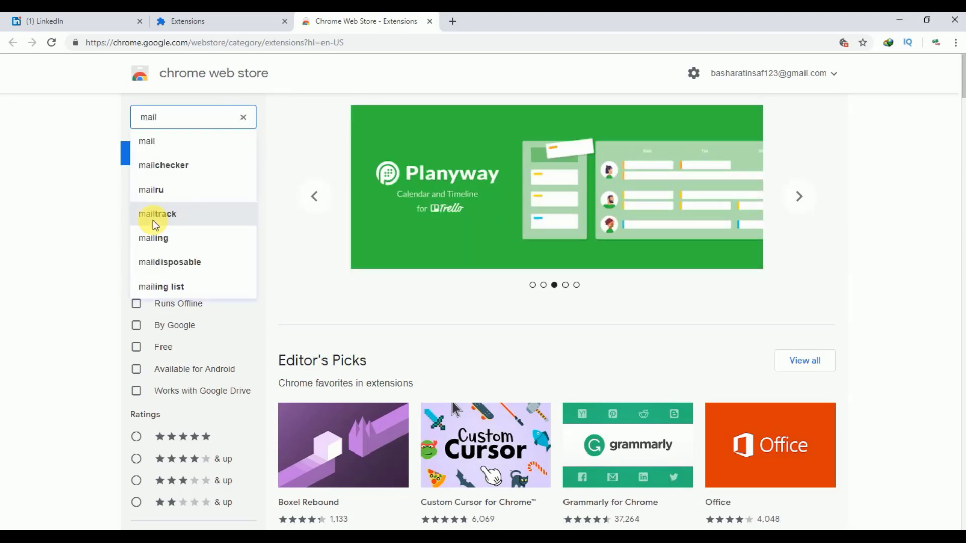
click(172, 214)
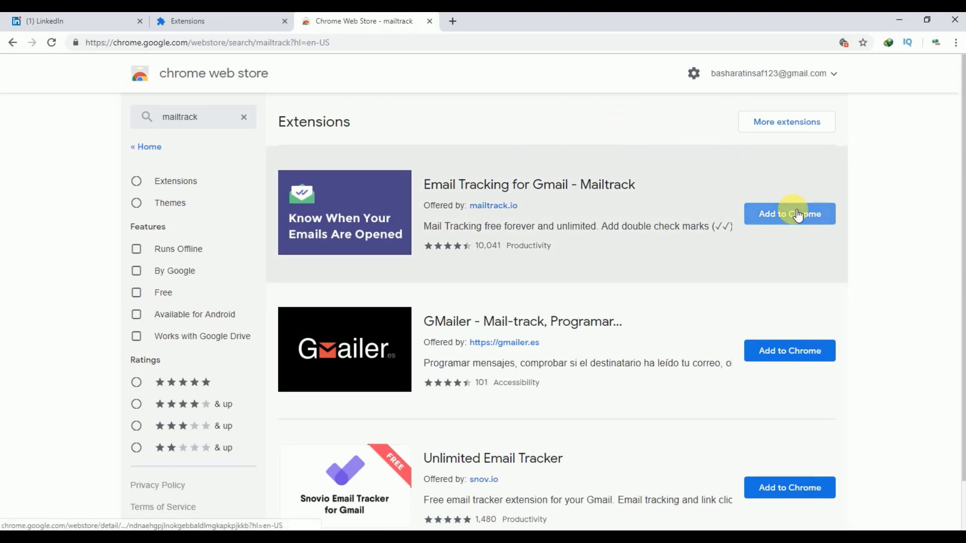
- Add the Mailtrack extension to Chrome and confirm the installation prompt
click(797, 214)
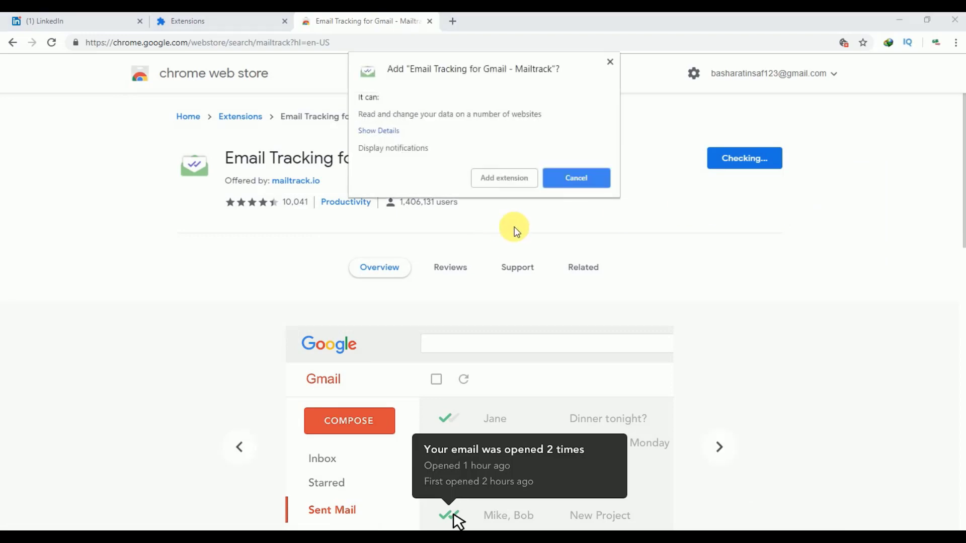
click(494, 177)
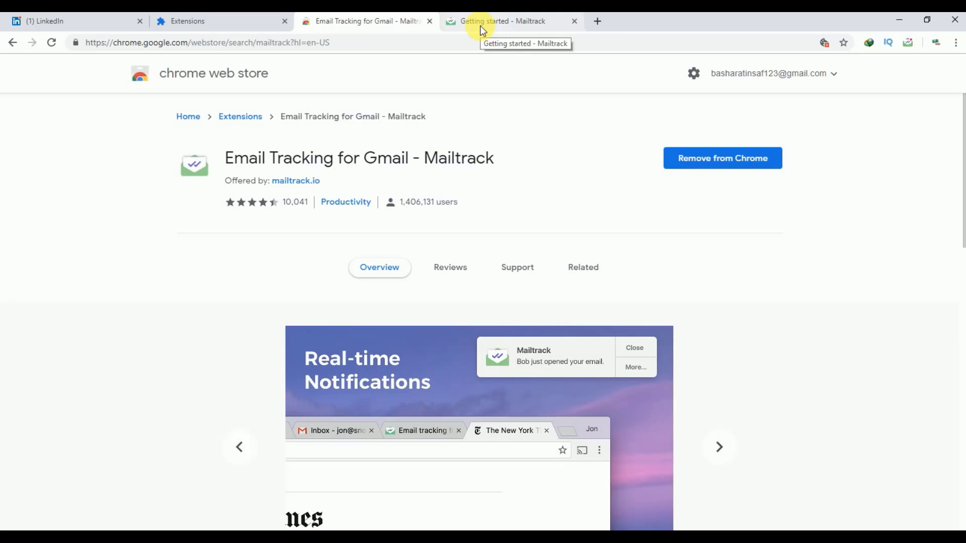
- Connect Mailtrack with the Google account and allow it access to Gmail
click(480, 26)
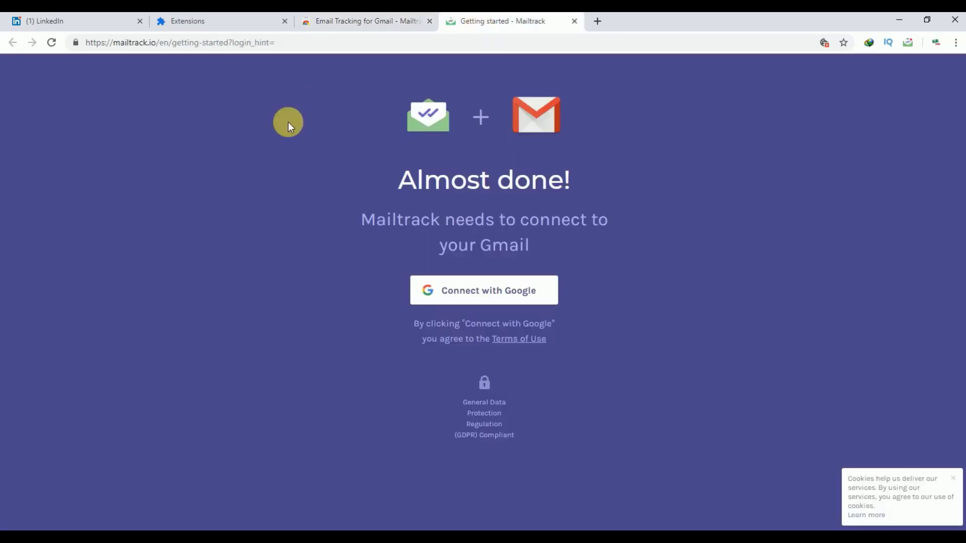
click(464, 294)
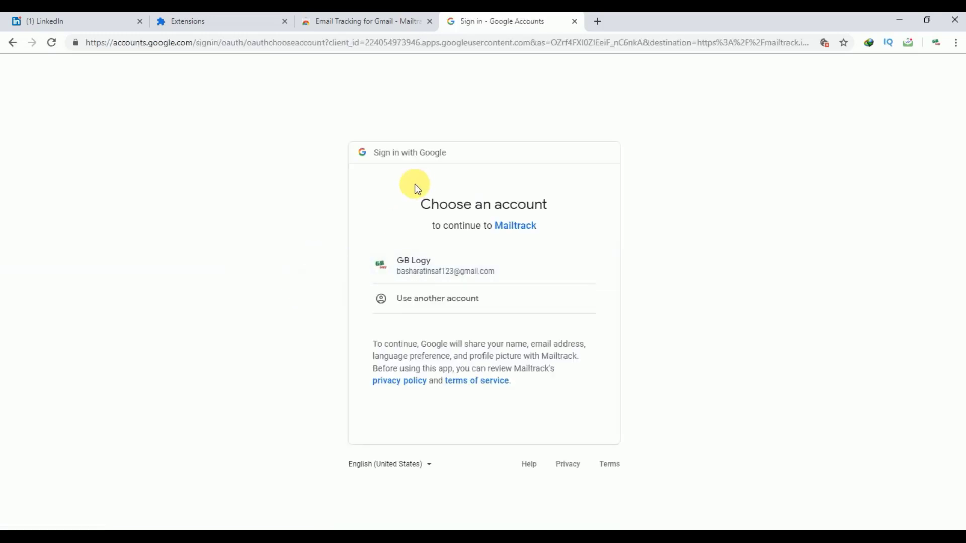
click(484, 268)
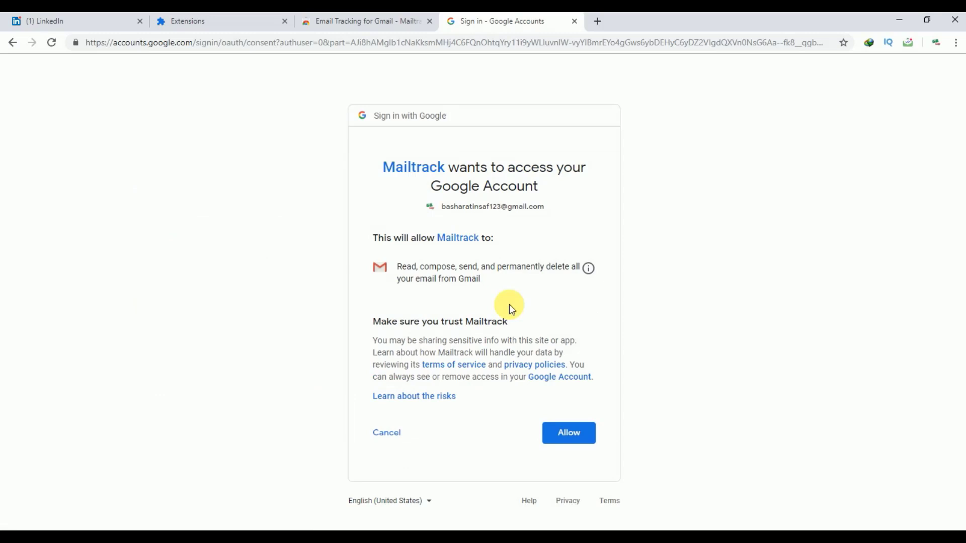
click(572, 436)
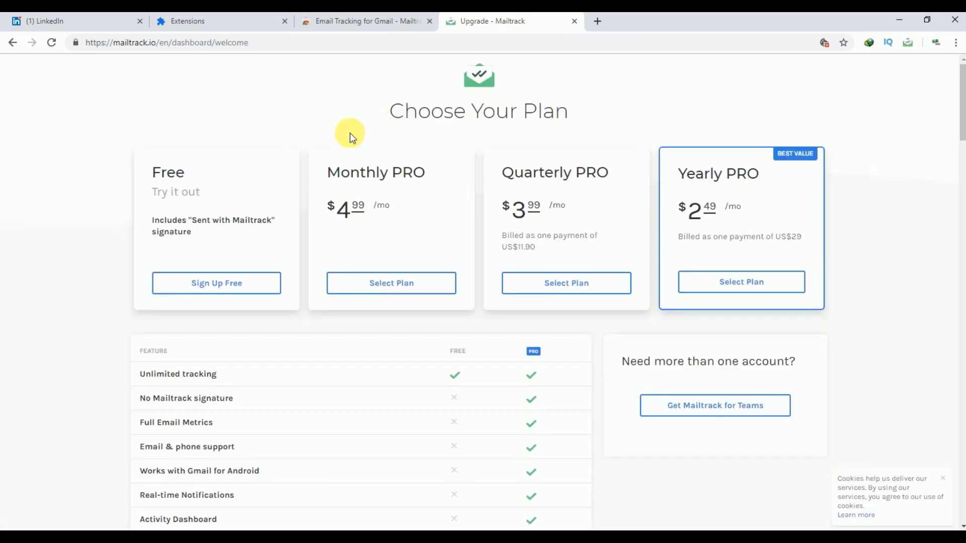
- Choose the free Mailtrack plan, go to Gmail and show the Sent folder
click(224, 289)
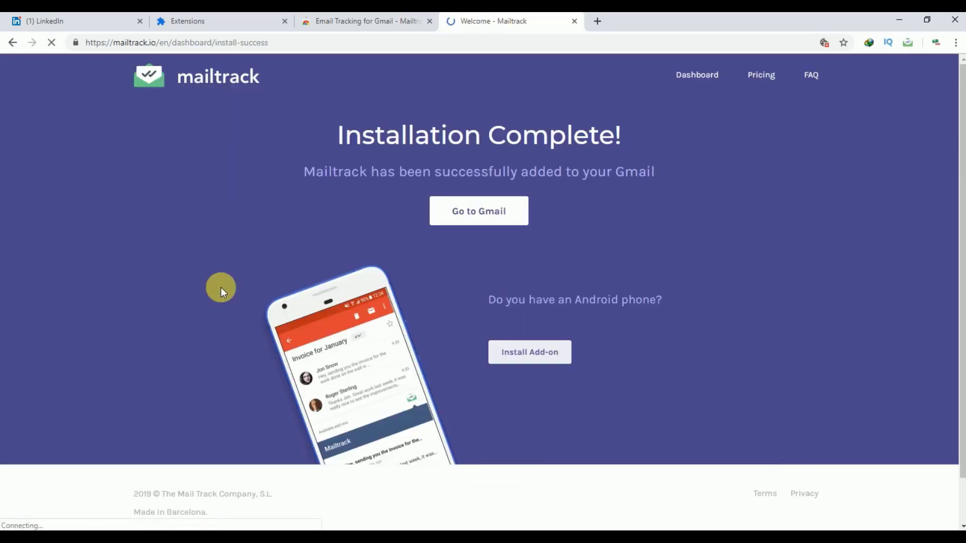
click(478, 216)
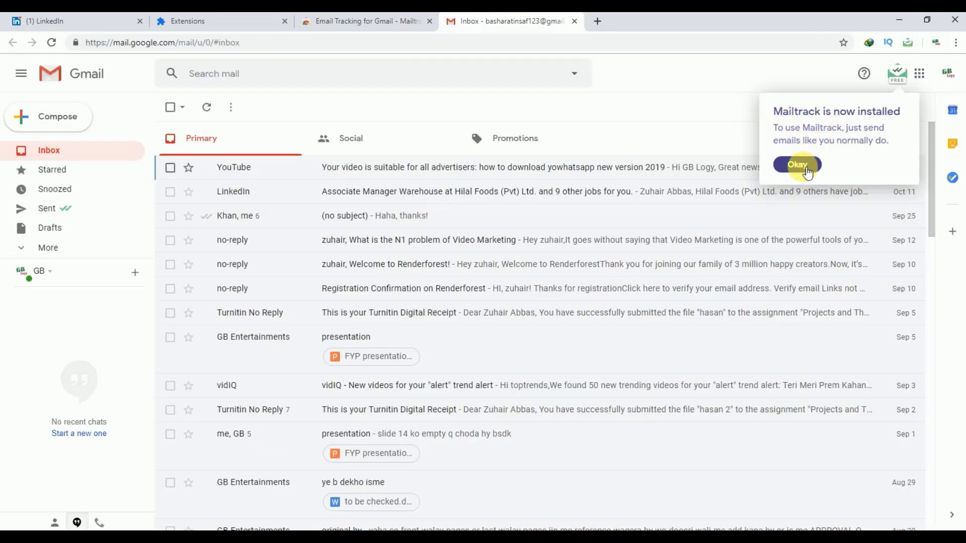
click(806, 172)
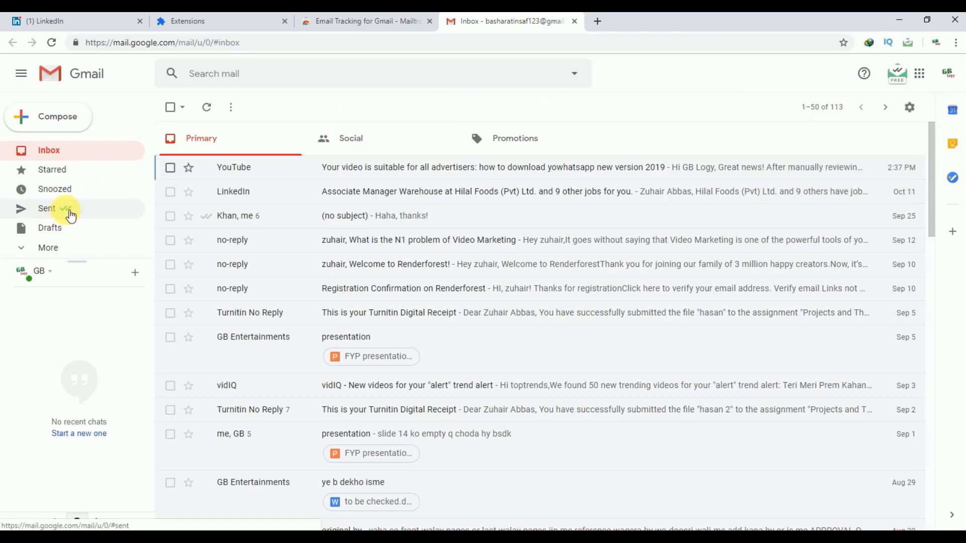
click(70, 215)
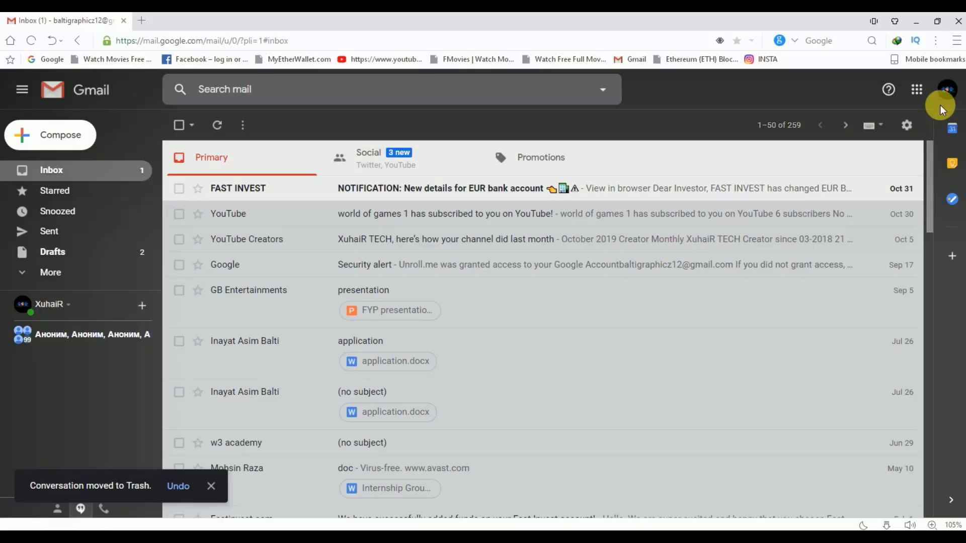
- Copy the receiving account's email address from its account details panel
click(946, 91)
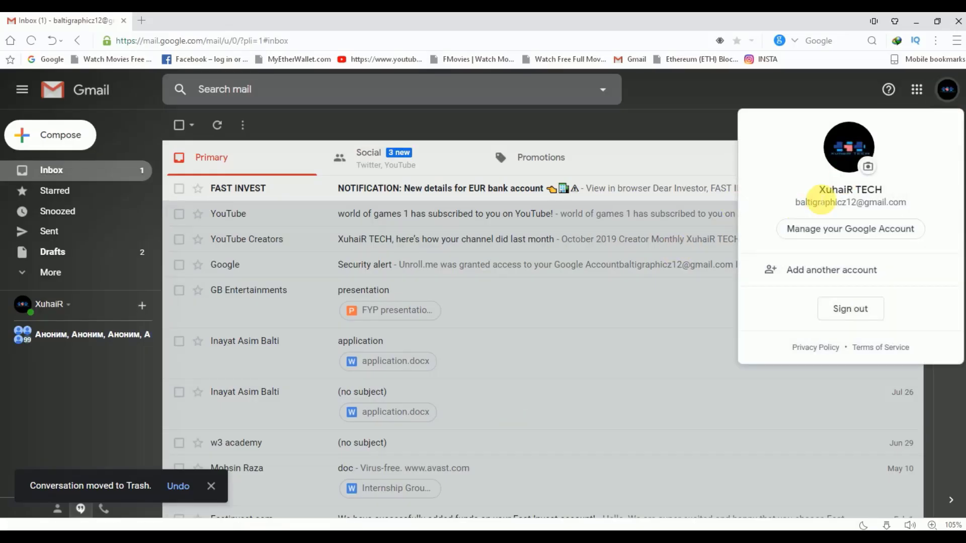
drag(796, 203, 929, 212)
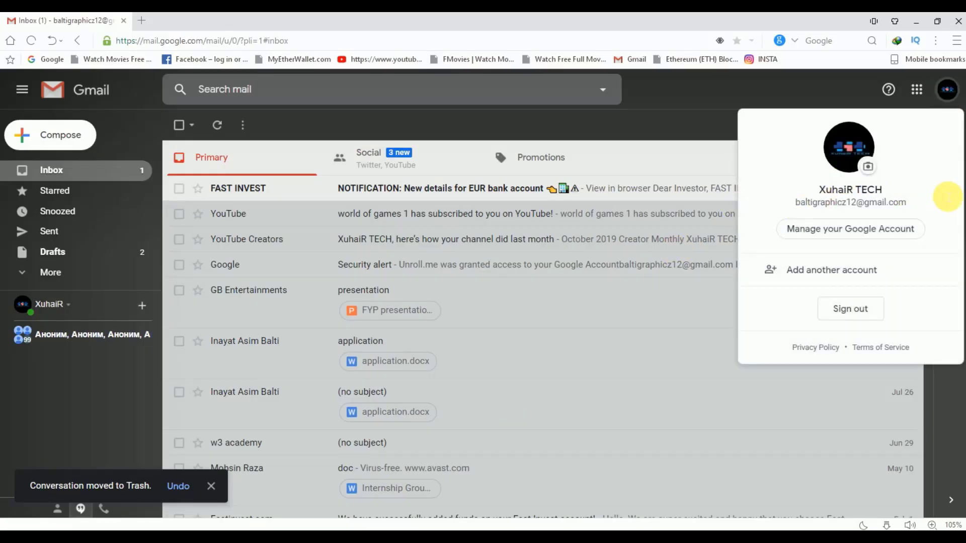
right_click(888, 203)
click(824, 236)
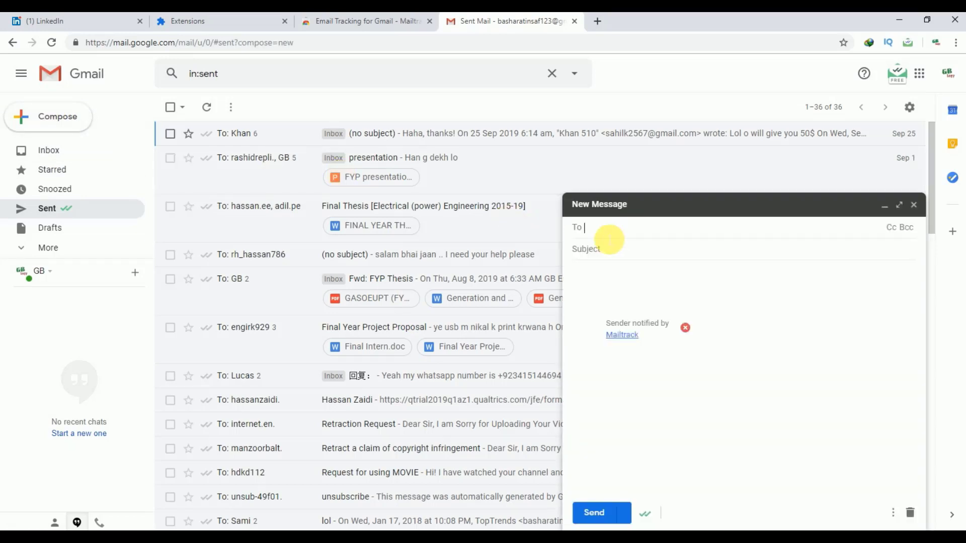
- Fill subject 'ds' and body 'send' for the pasted address and send the email
click(604, 249)
text(ds)
key(Tab)
text(send)
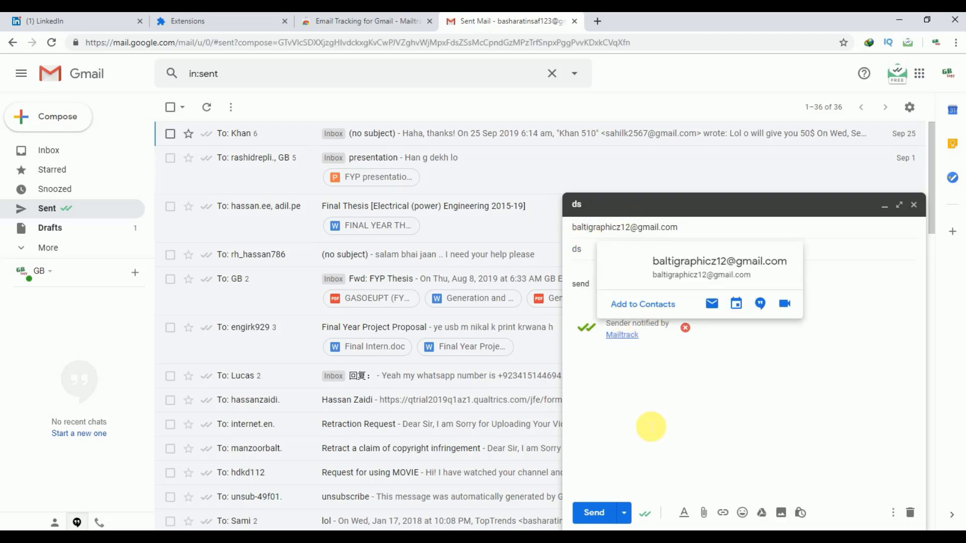
click(594, 513)
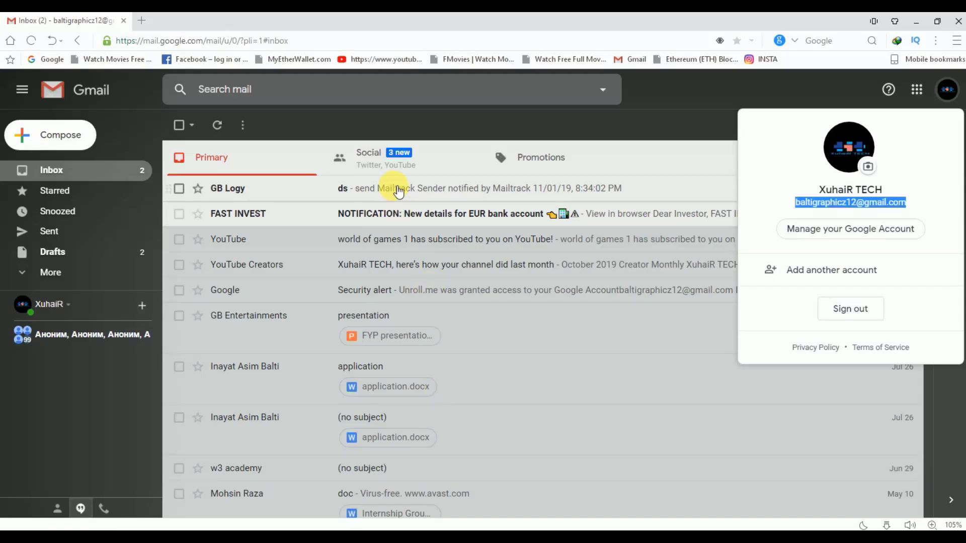
- Open the 'ds' test email in the receiving account's inbox
click(398, 189)
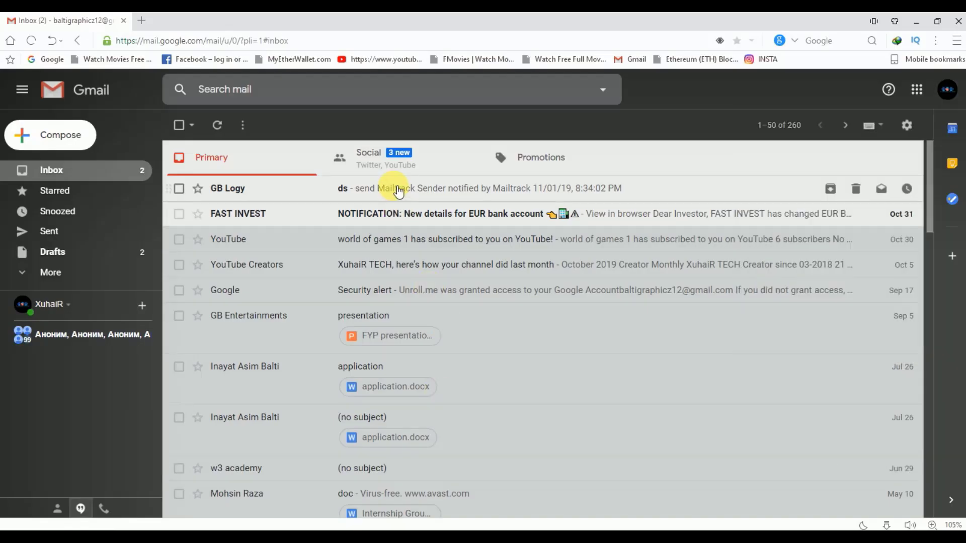
click(398, 189)
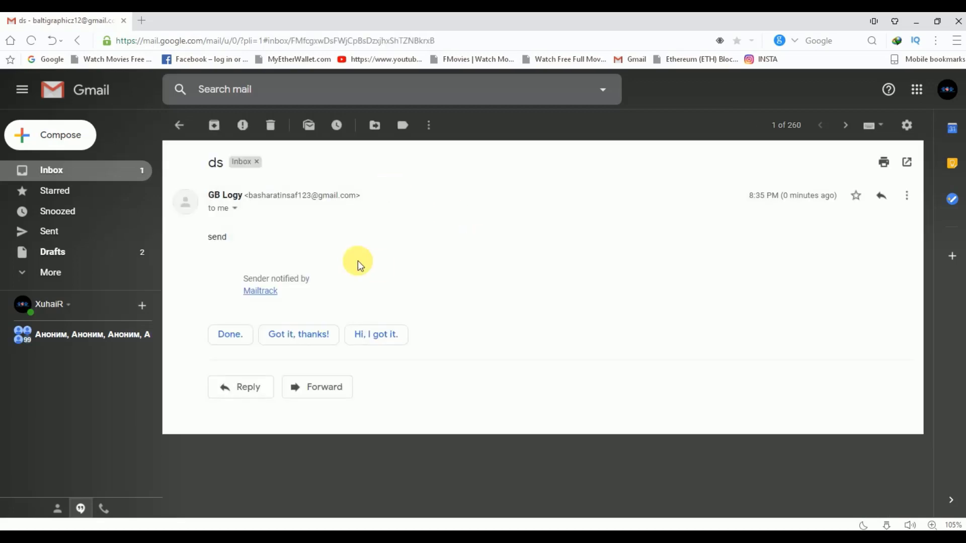